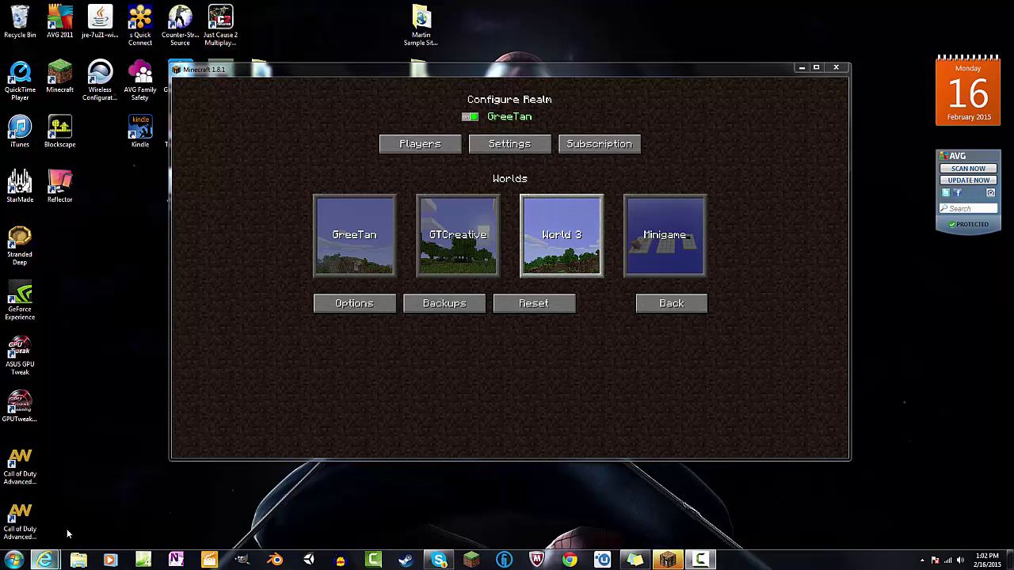
# Search %appdata% from the Start menu to open the AppData Roaming folder.
pyautogui.click(15, 559)
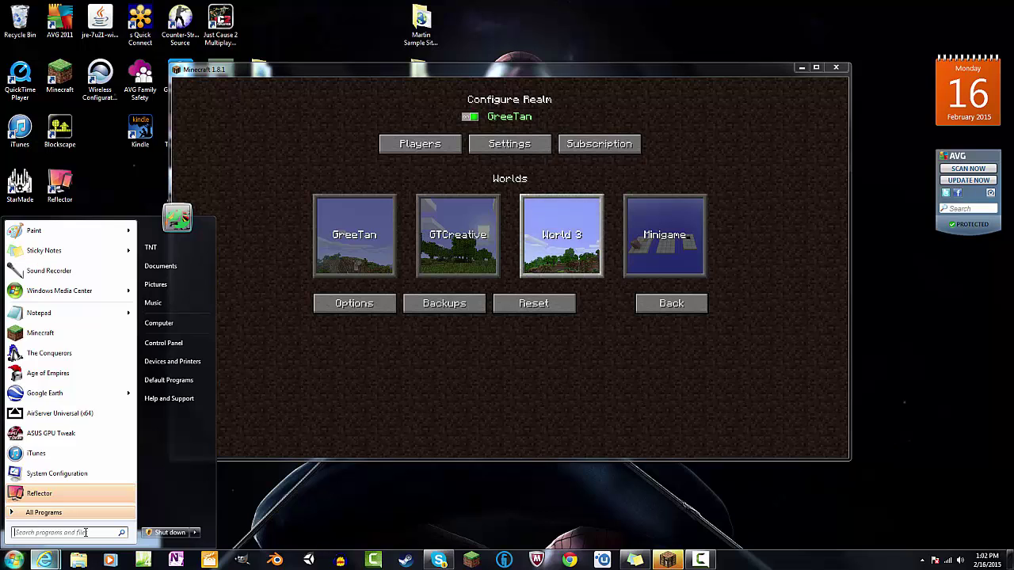
pyautogui.write('%app')
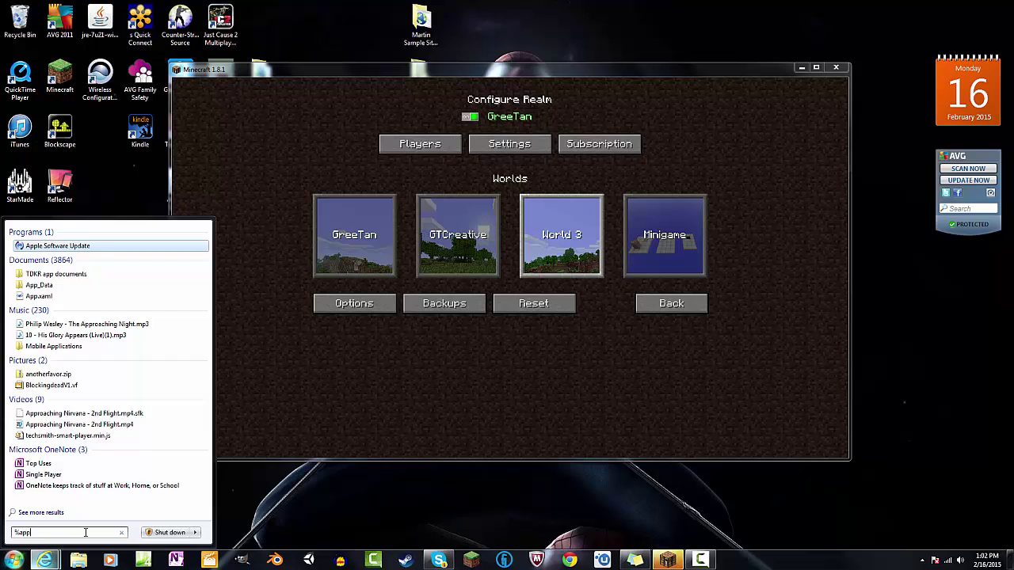
pyautogui.write('d')
pyautogui.press('BackSpace')
pyautogui.write('data')
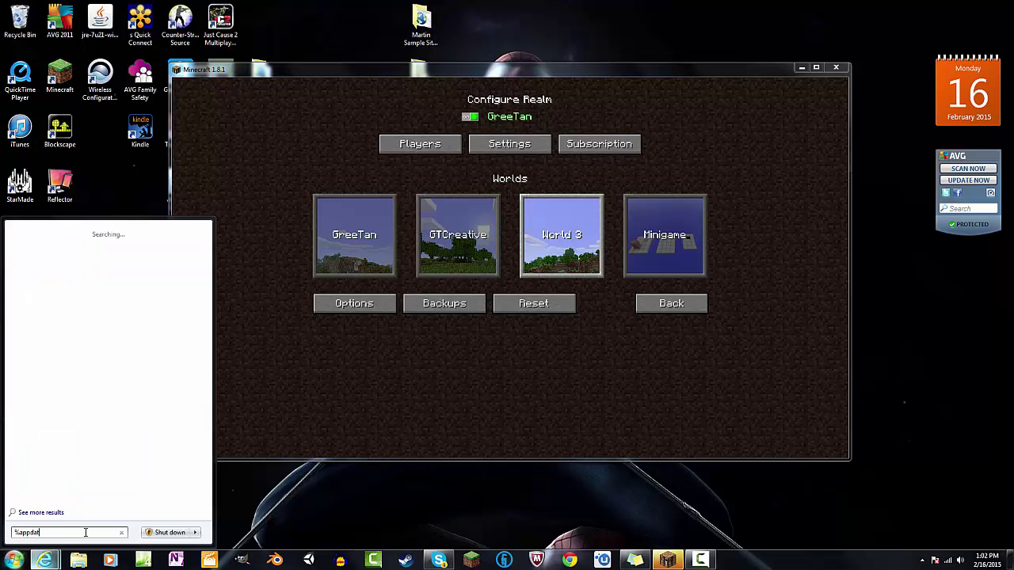
pyautogui.write('%')
pyautogui.press('Return')
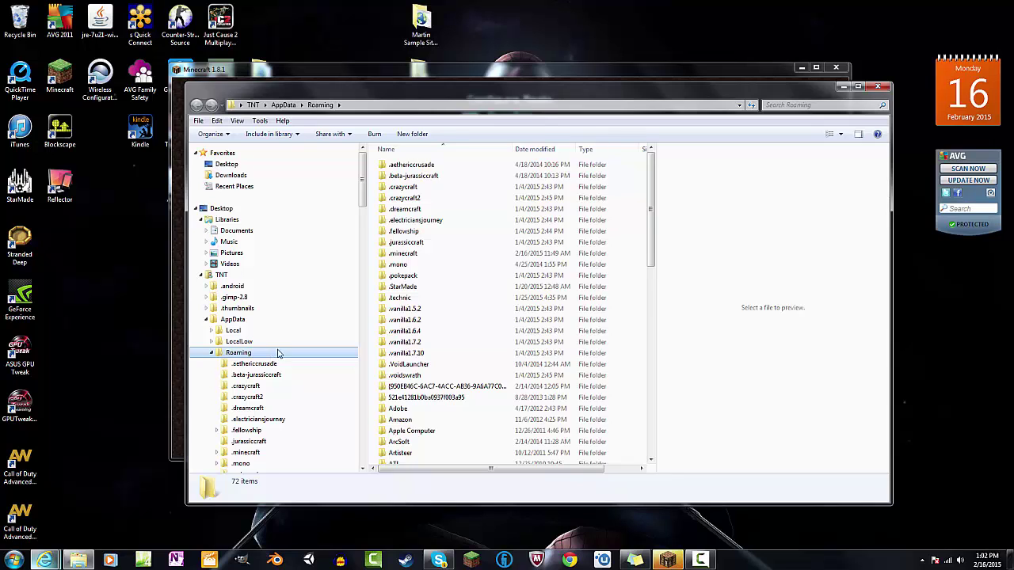
# Open the .minecraft folder and then its saves folder.
pyautogui.doubleClick(423, 255)
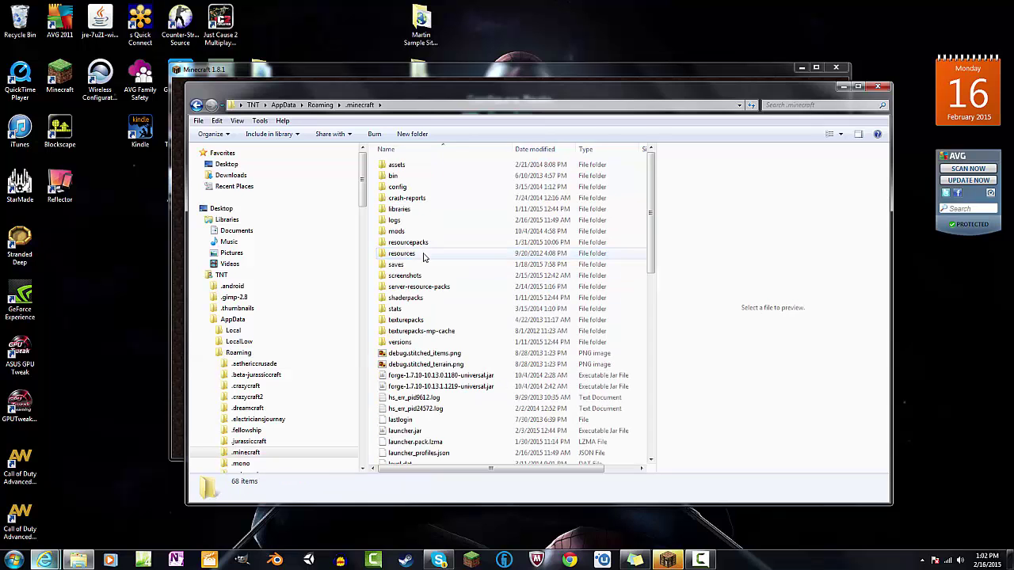
pyautogui.click(413, 267)
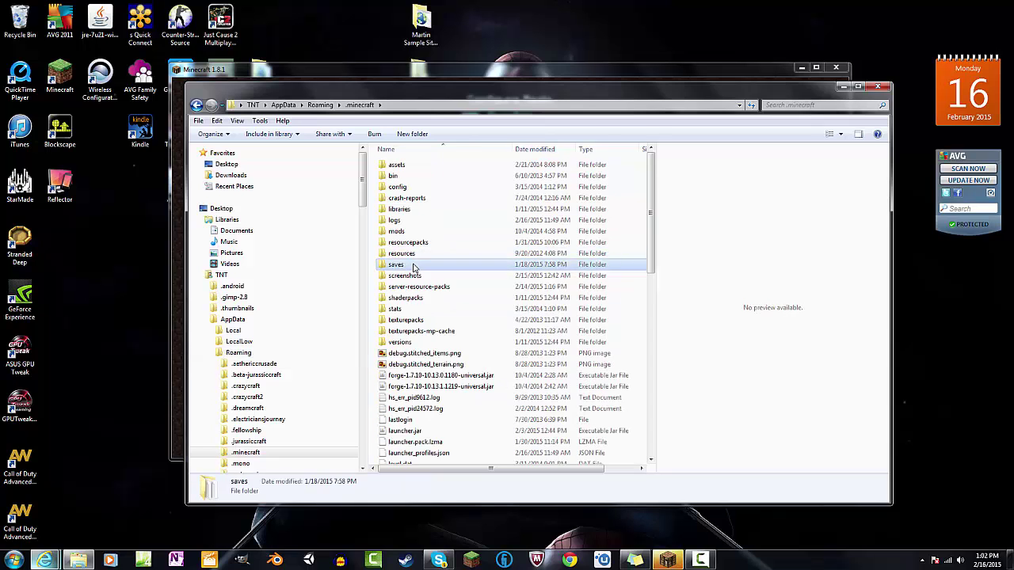
pyautogui.doubleClick(413, 267)
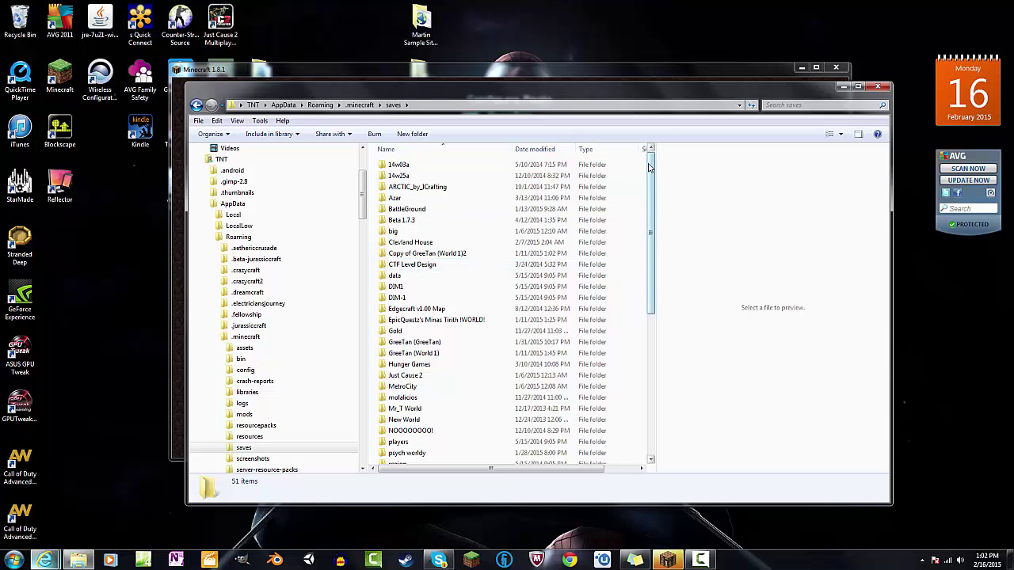
# Scroll through the 51 world folders, then minimize Explorer to return to Minecraft.
pyautogui.moveTo(651, 207); pyautogui.dragTo(662, 147)
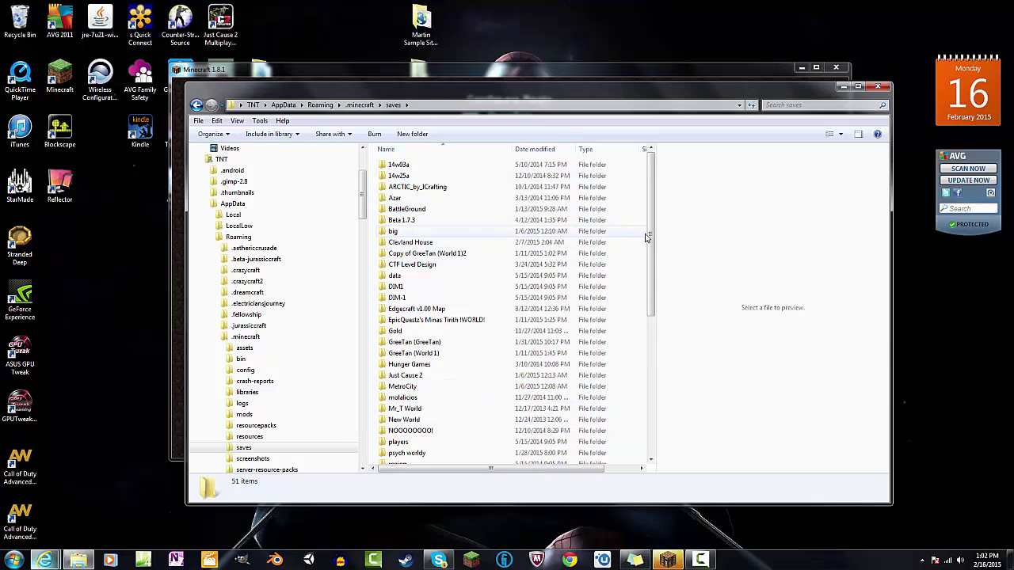
pyautogui.moveTo(652, 238); pyautogui.dragTo(663, 212)
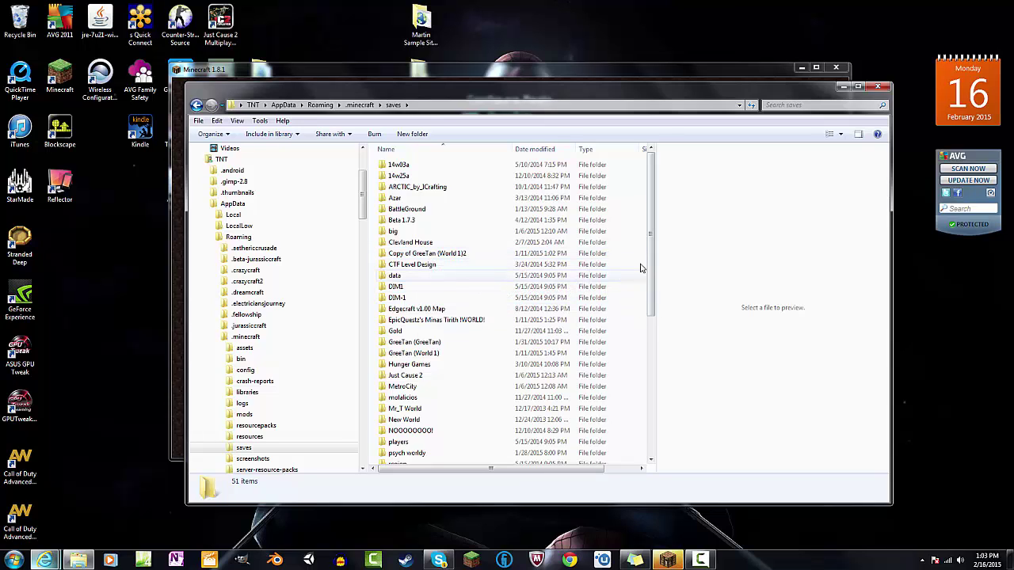
pyautogui.scroll(-1, 586, 273)
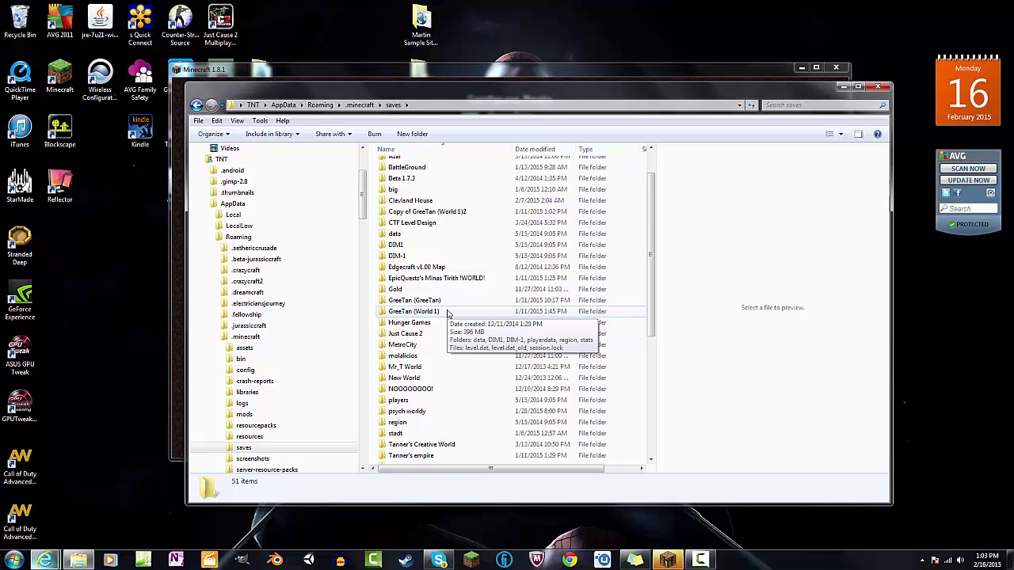
pyautogui.click(842, 87)
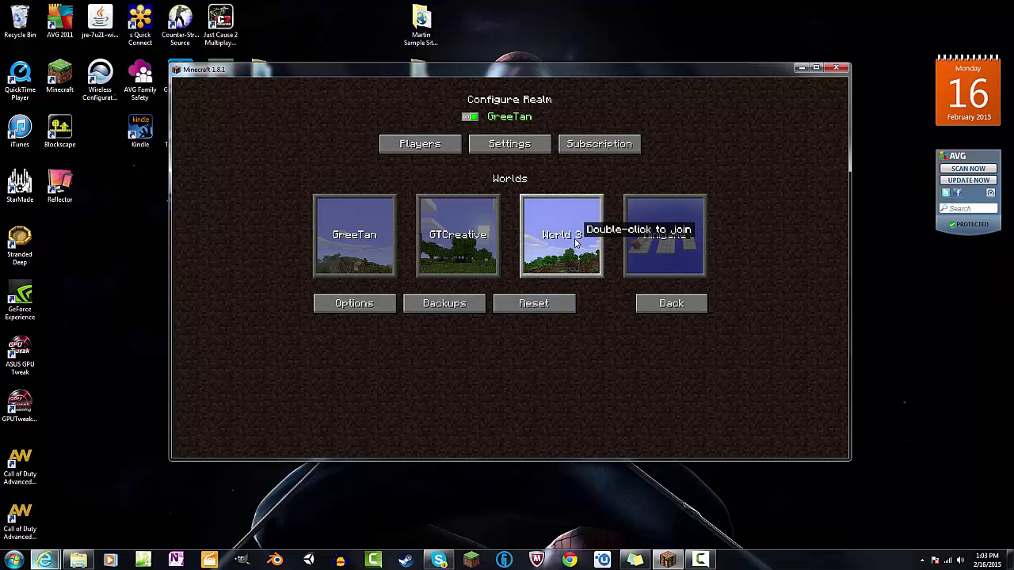
# Bring up World 3's Reset World options from Configure Realm.
pyautogui.click(557, 309)
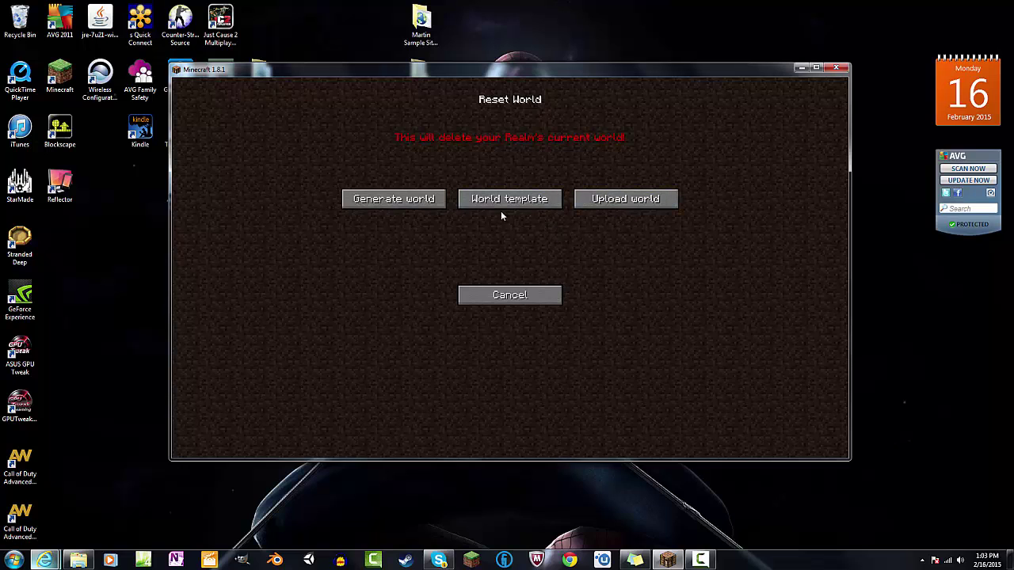
pyautogui.click(645, 203)
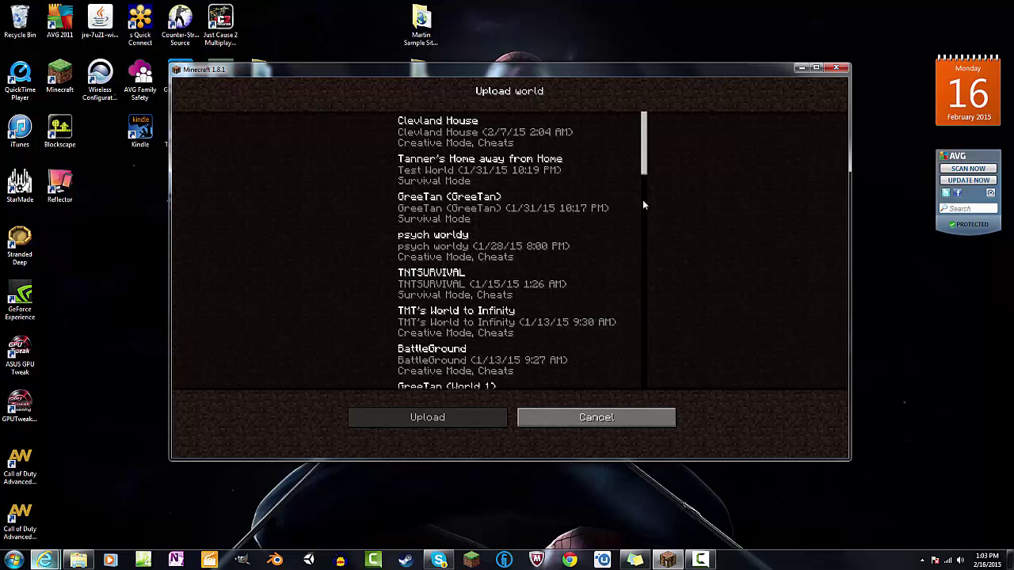
pyautogui.moveTo(643, 161); pyautogui.dragTo(653, 238)
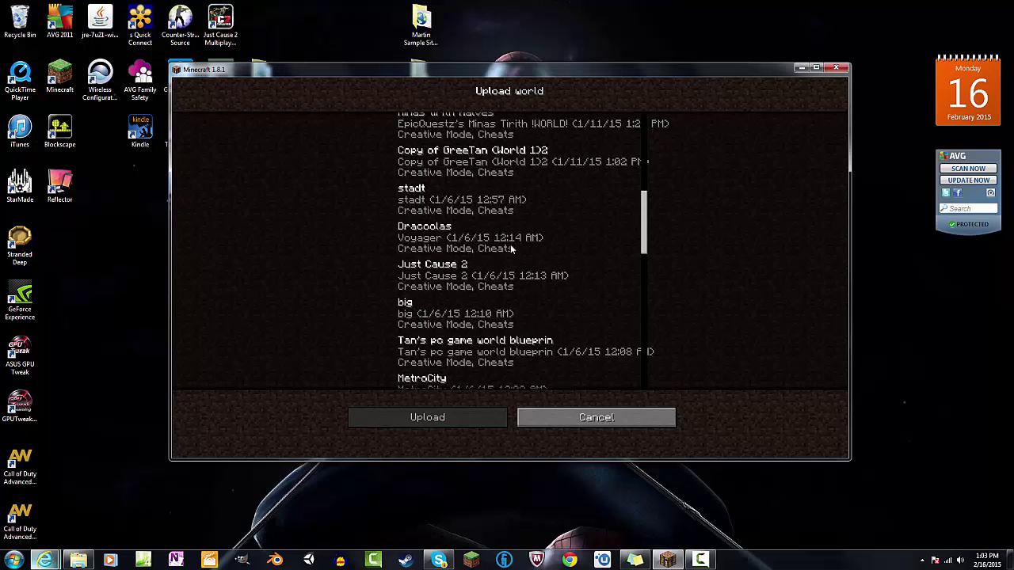
pyautogui.click(596, 417)
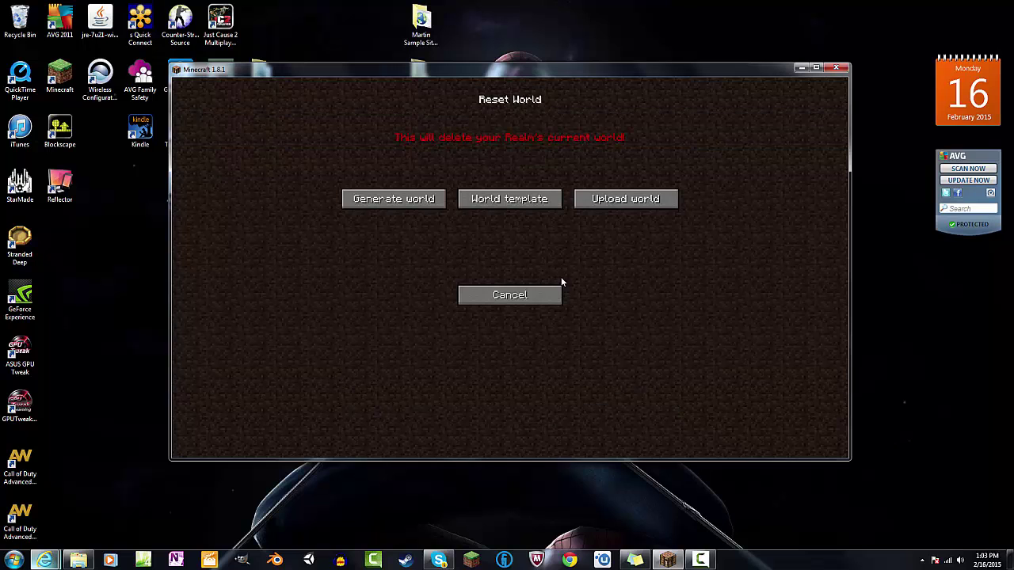
pyautogui.click(525, 199)
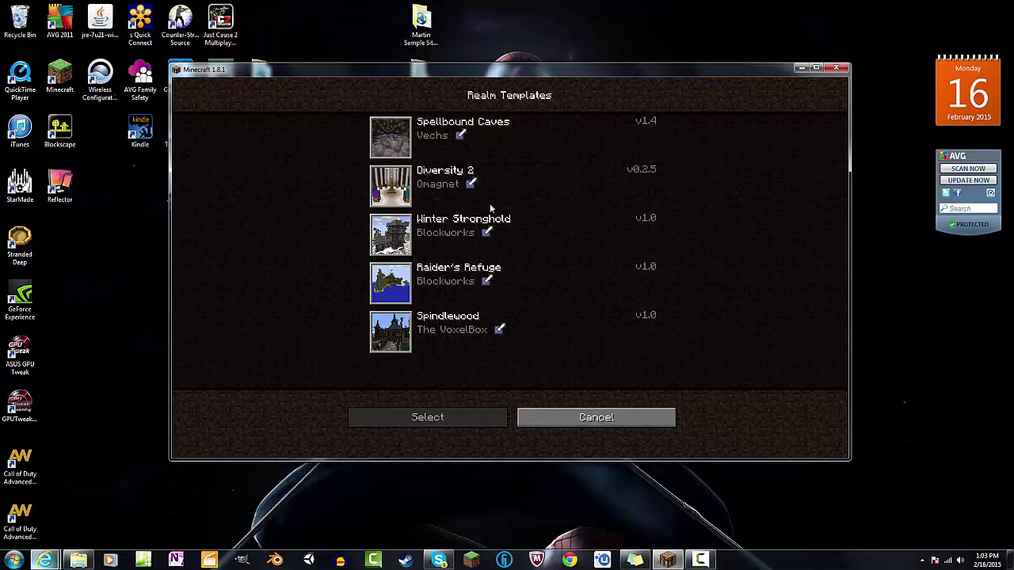
pyautogui.click(601, 423)
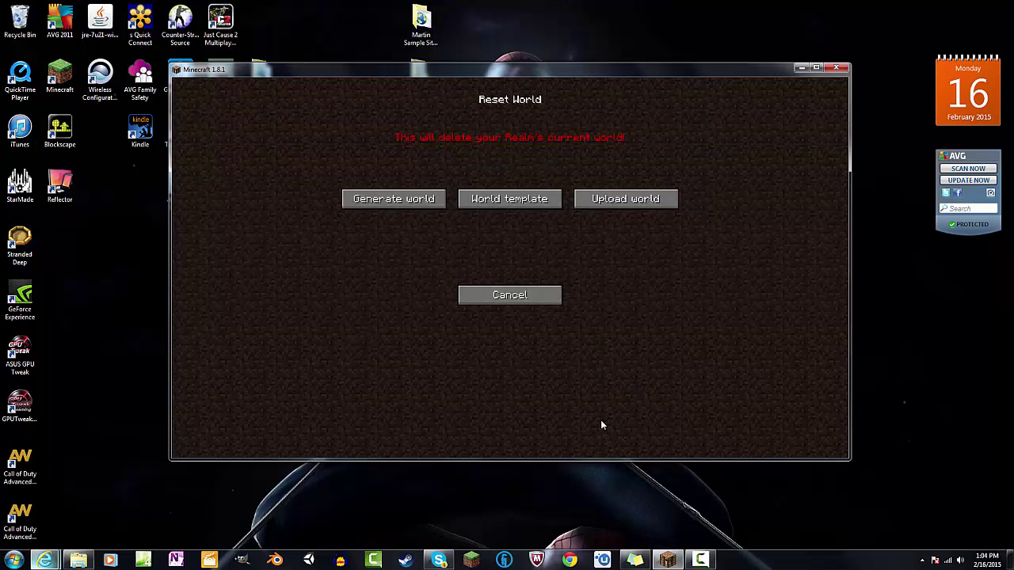
# Look at the Generate world seed options, then cancel out of Reset World without resetting.
pyautogui.click(426, 199)
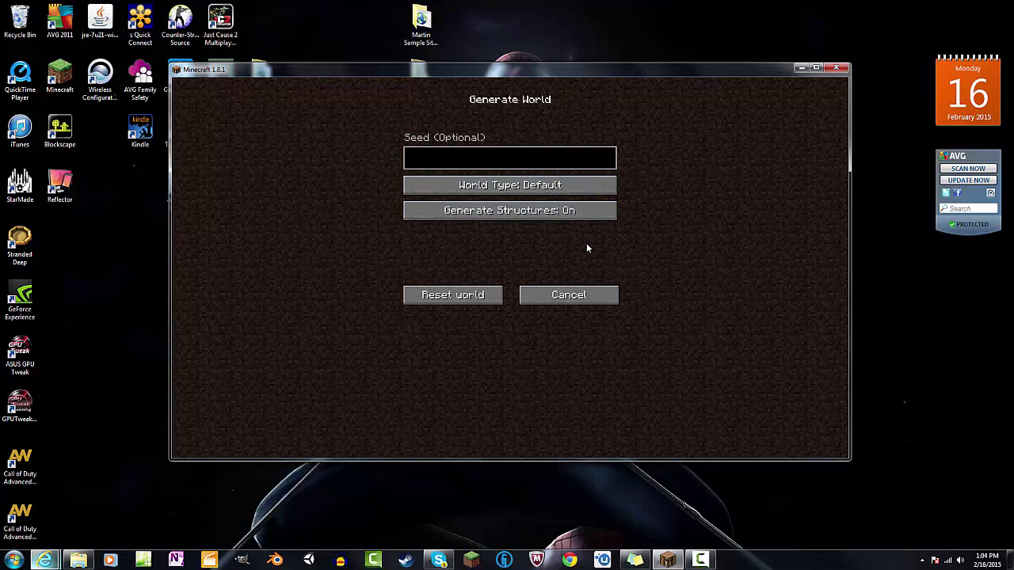
pyautogui.click(571, 300)
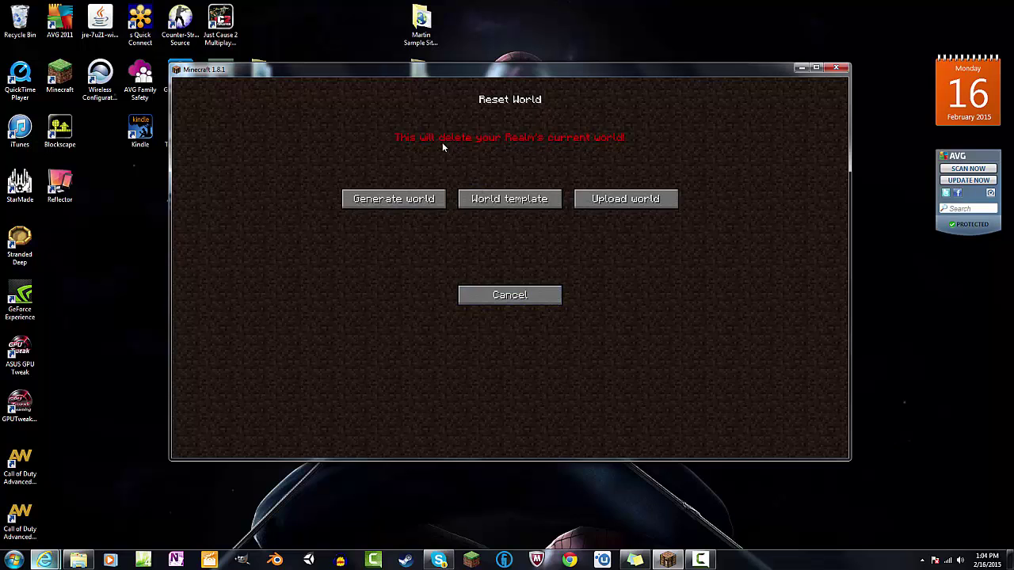
pyautogui.click(546, 299)
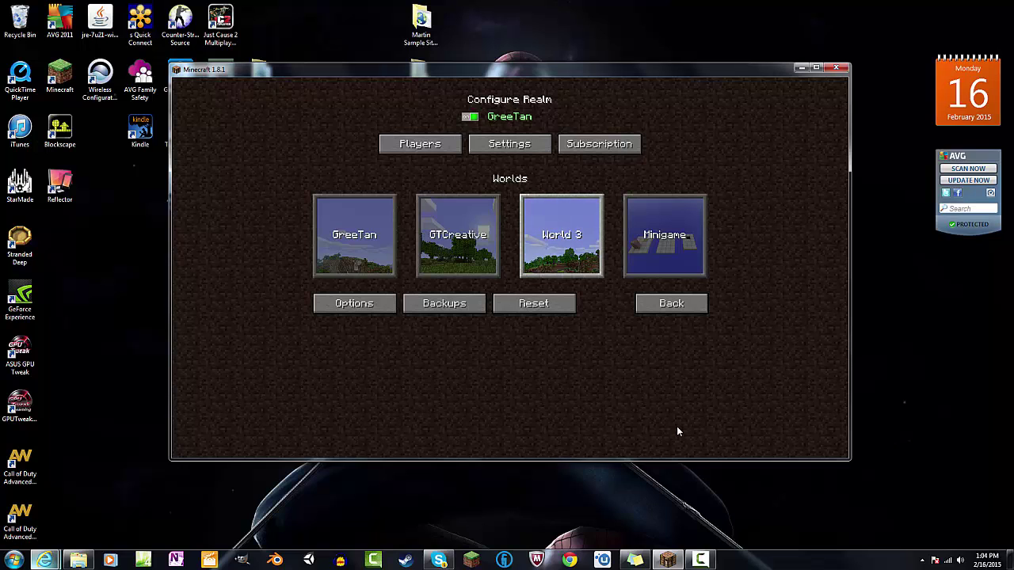
pyautogui.click(77, 561)
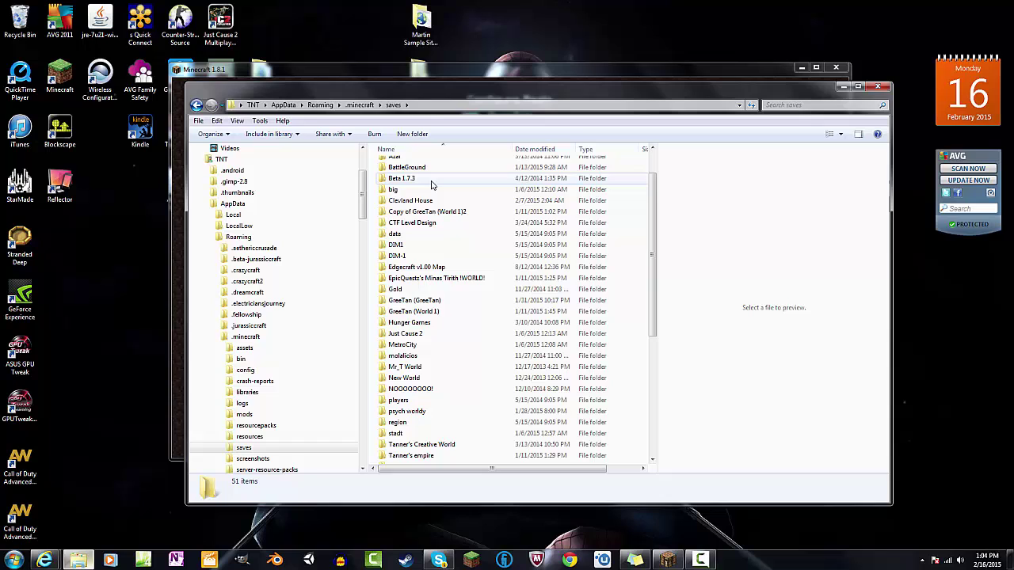
pyautogui.scroll(-2, 453, 293)
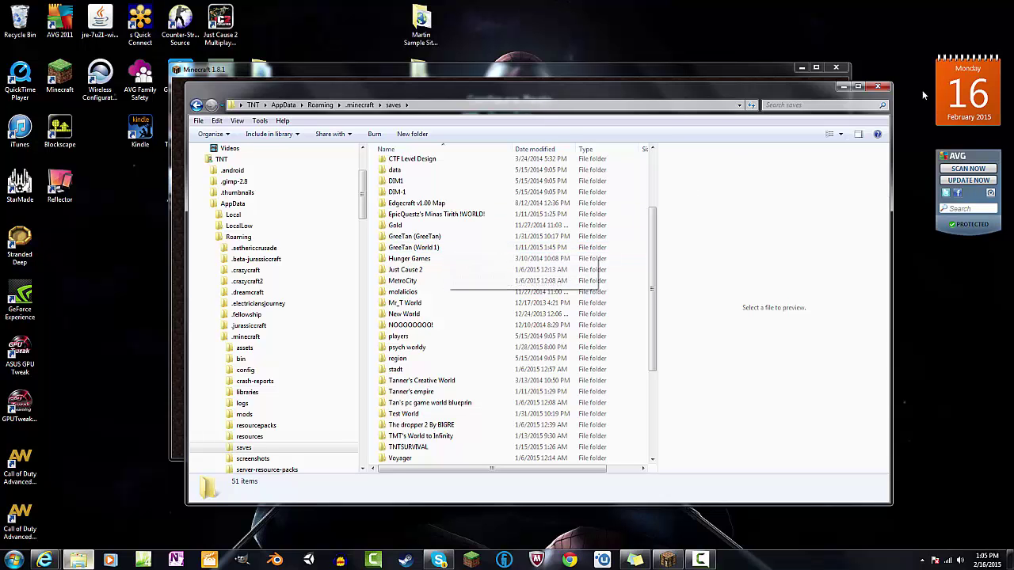
pyautogui.click(841, 85)
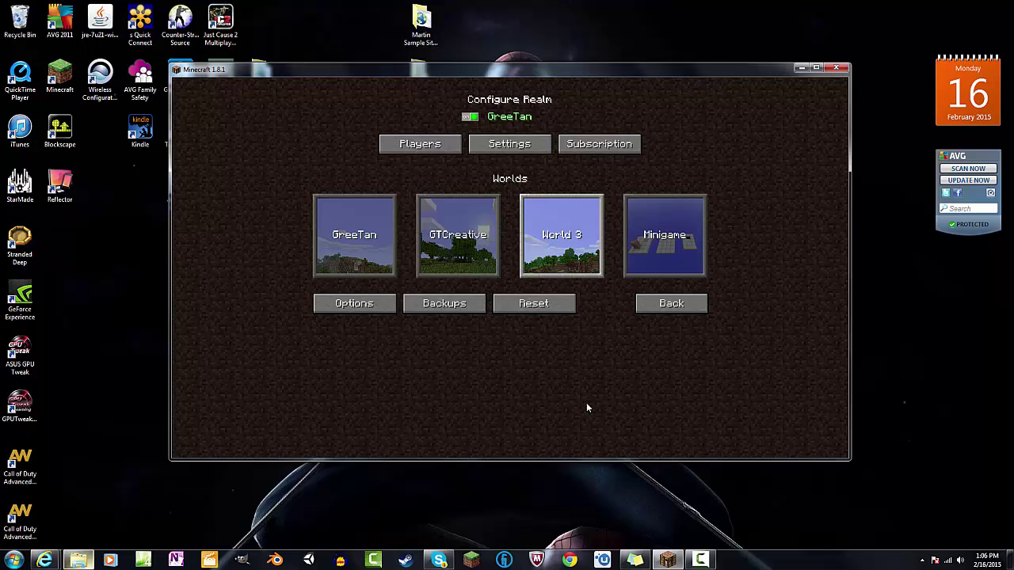
# Check the realm's backups, then back out through the Realms list to the main menu.
pyautogui.click(448, 305)
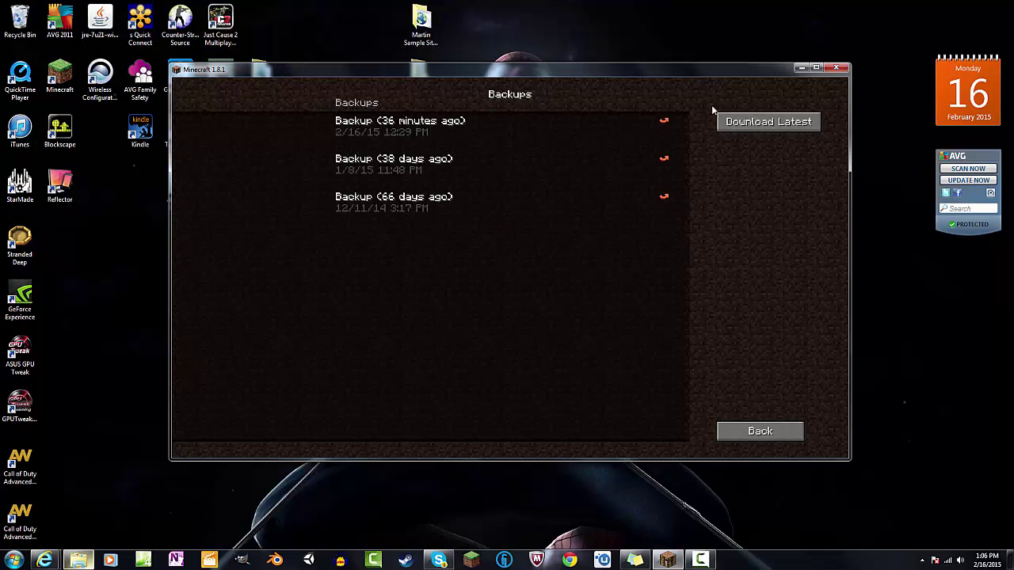
pyautogui.click(759, 432)
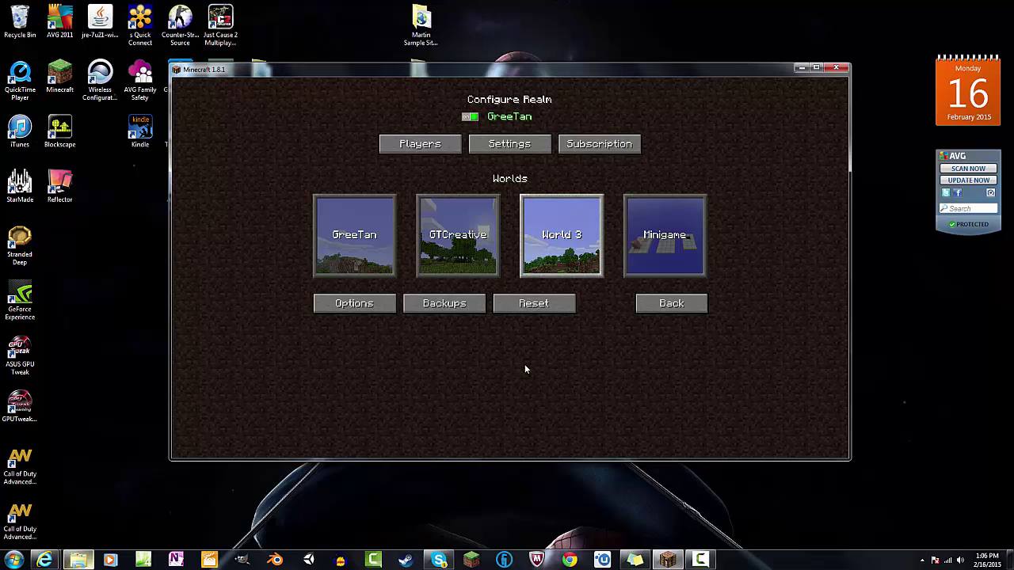
pyautogui.click(670, 304)
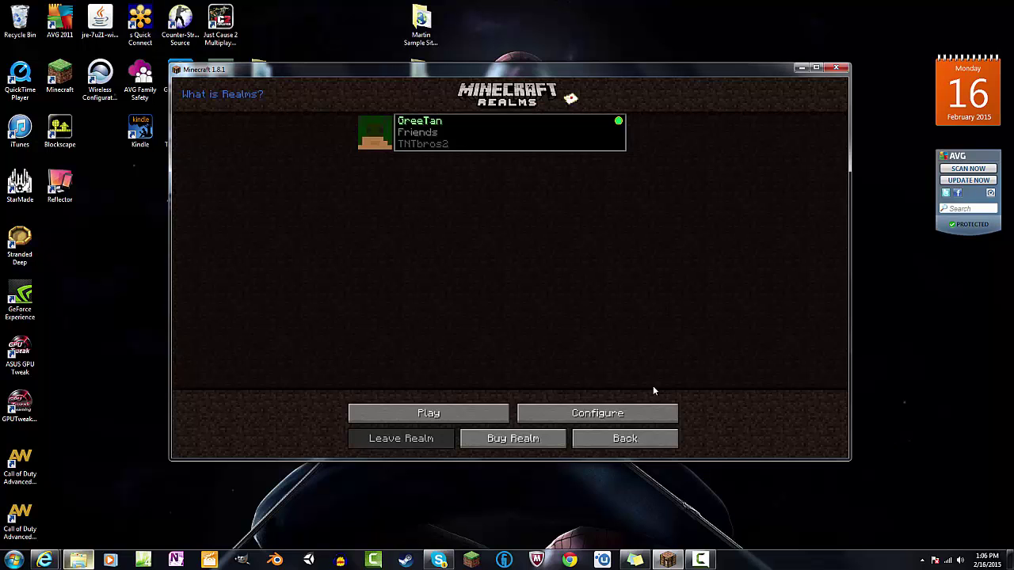
pyautogui.click(625, 437)
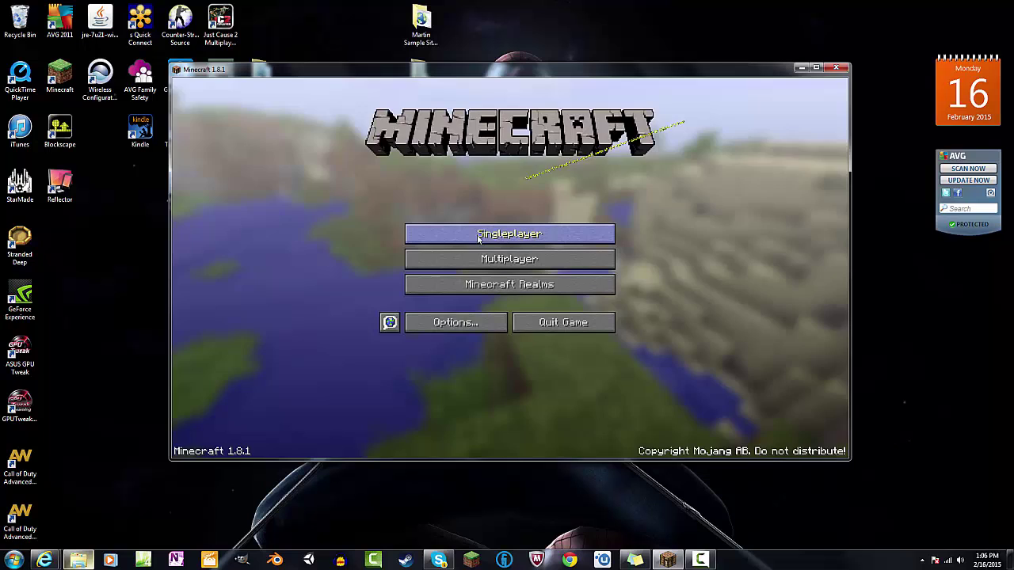
# Browse the Singleplayer world list and return to the title menu.
pyautogui.click(477, 232)
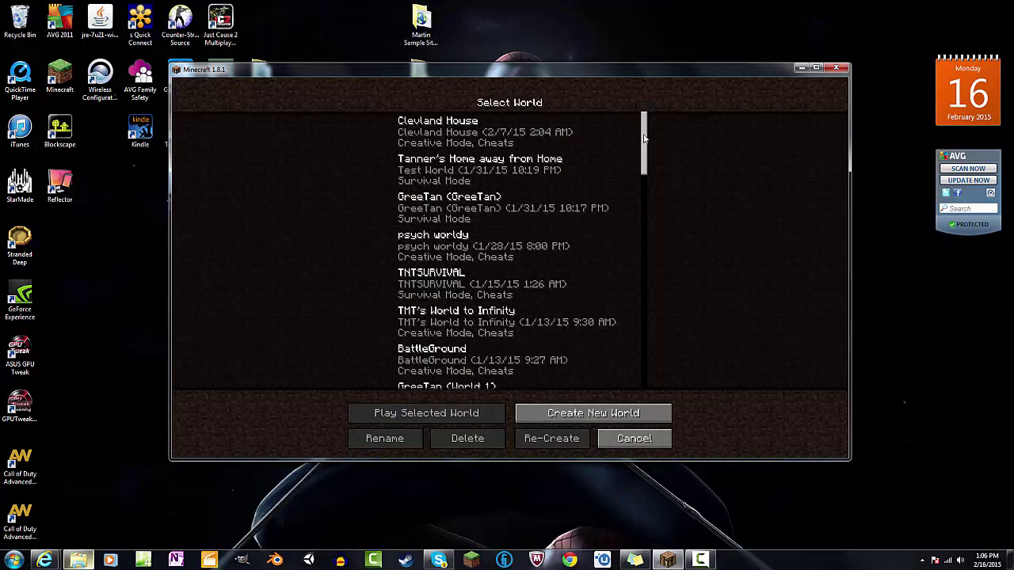
pyautogui.scroll(-8, 555, 198)
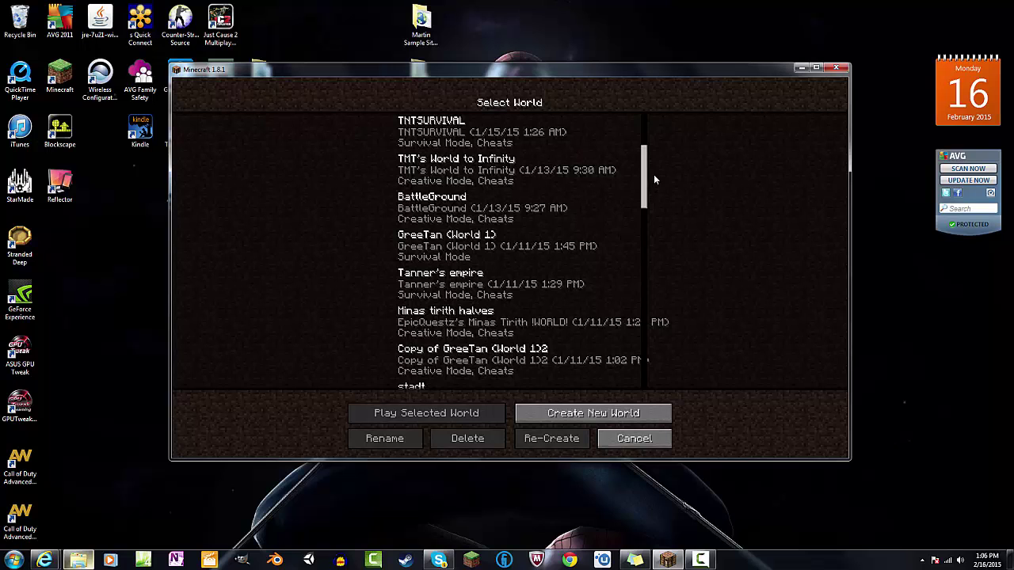
pyautogui.click(624, 439)
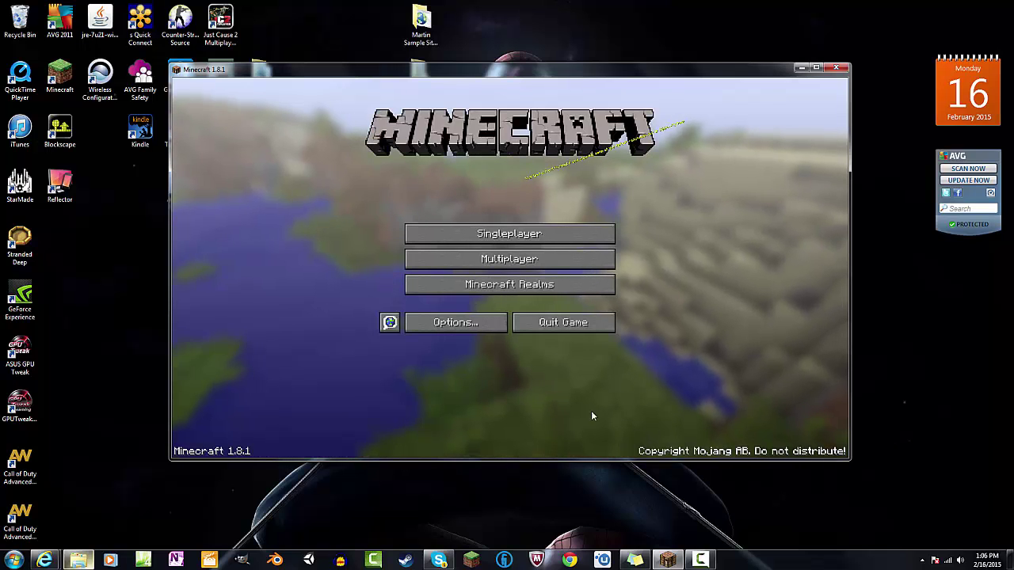
pyautogui.click(517, 293)
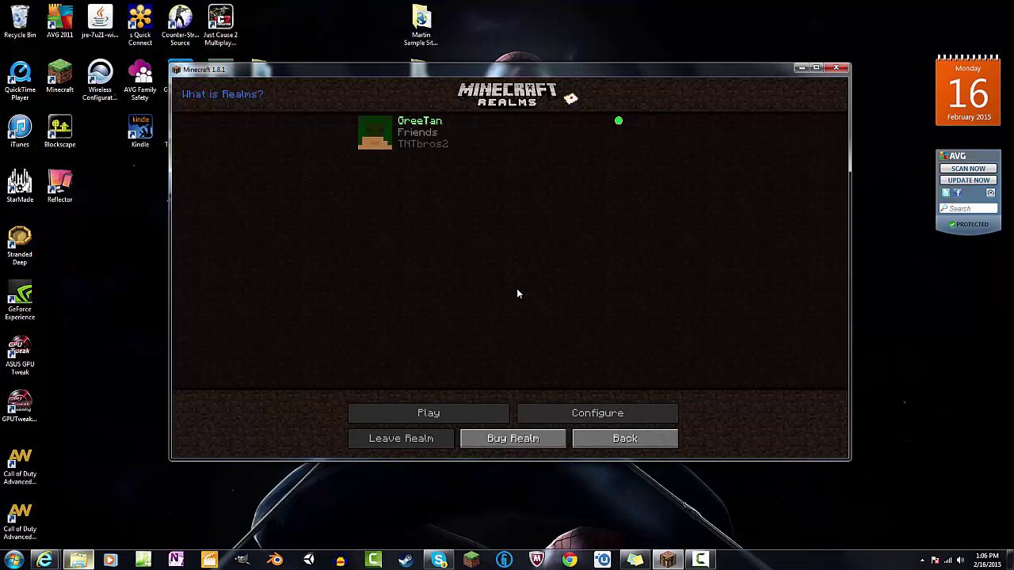